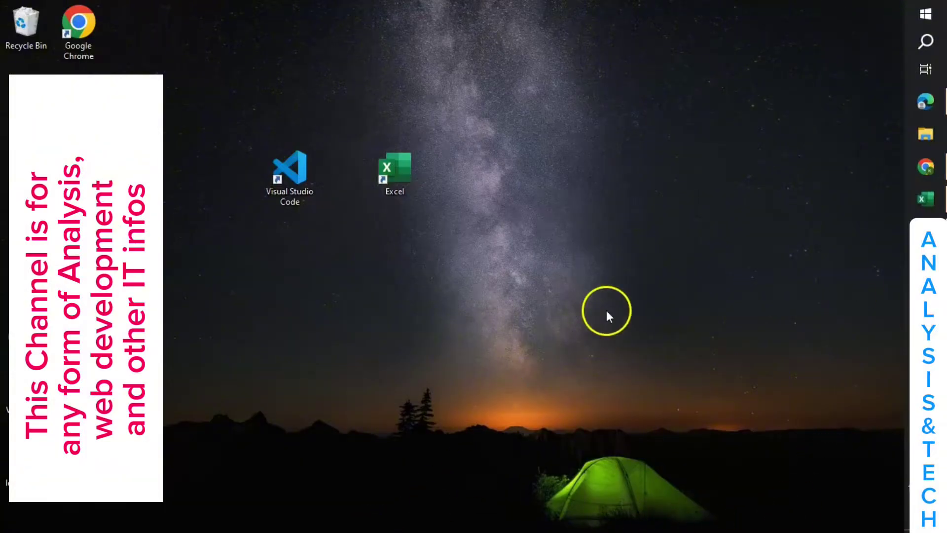
Restore the Book3 Excel window from the taskbar, showing the New workbook page.
{"action": "mouse_move", "coordinate": [924, 199]}
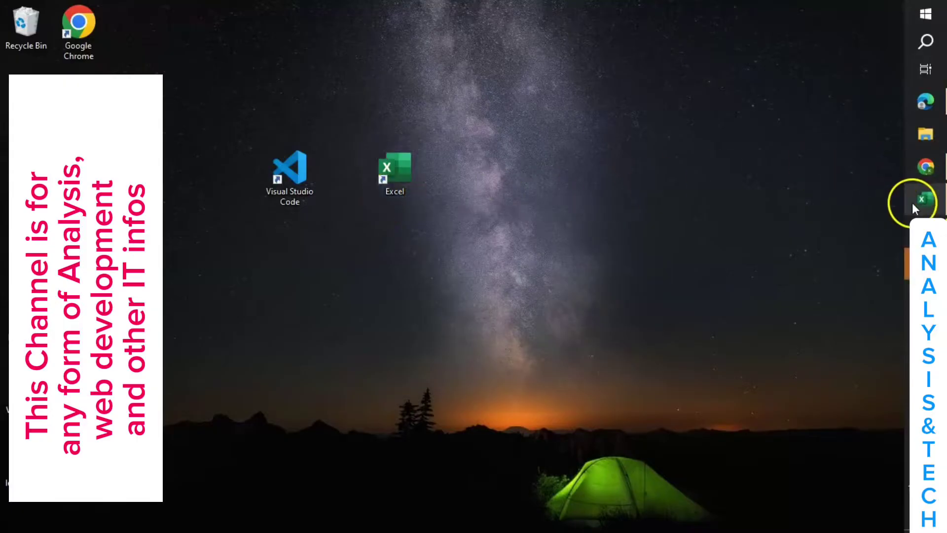
{"action": "left_click", "coordinate": [833, 206]}
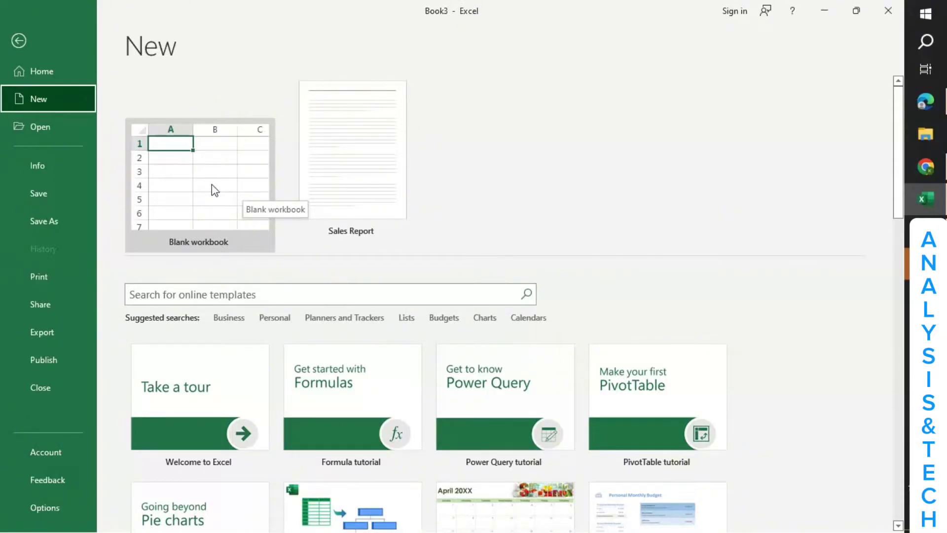
Create a blank workbook, Book4, and make cell E5 the active cell.
{"action": "left_click", "coordinate": [212, 185]}
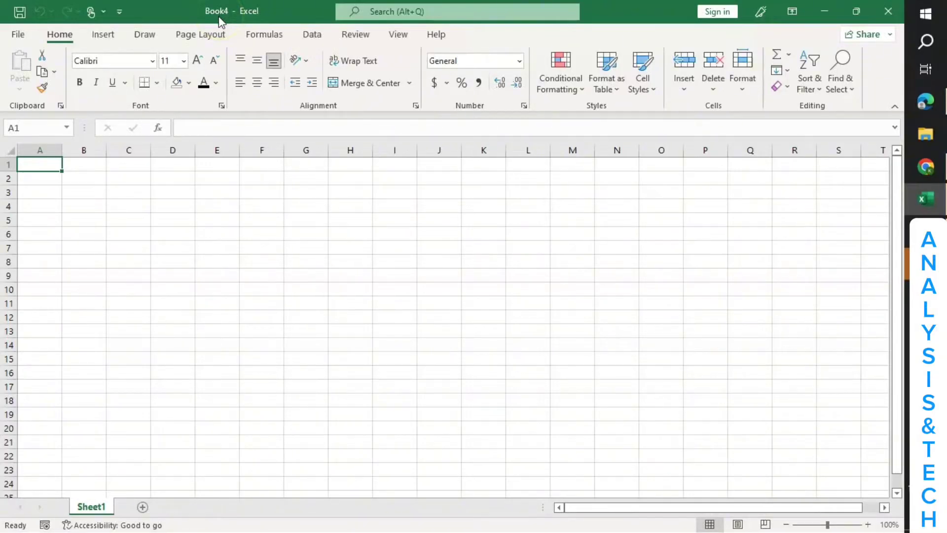
{"action": "left_click", "coordinate": [208, 184]}
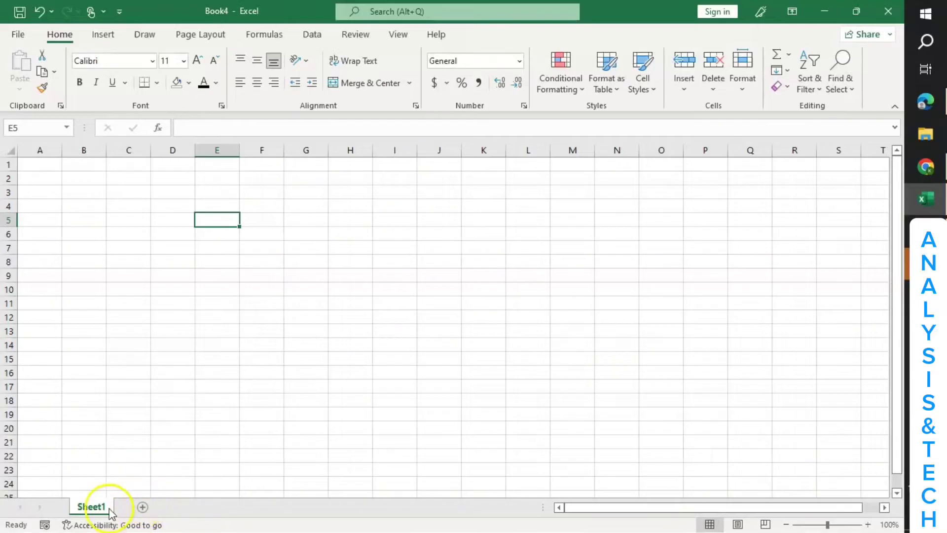
Add Sheet2, Sheet3 and Sheet4 to the workbook, then return to Sheet1.
{"action": "left_click", "coordinate": [142, 507]}
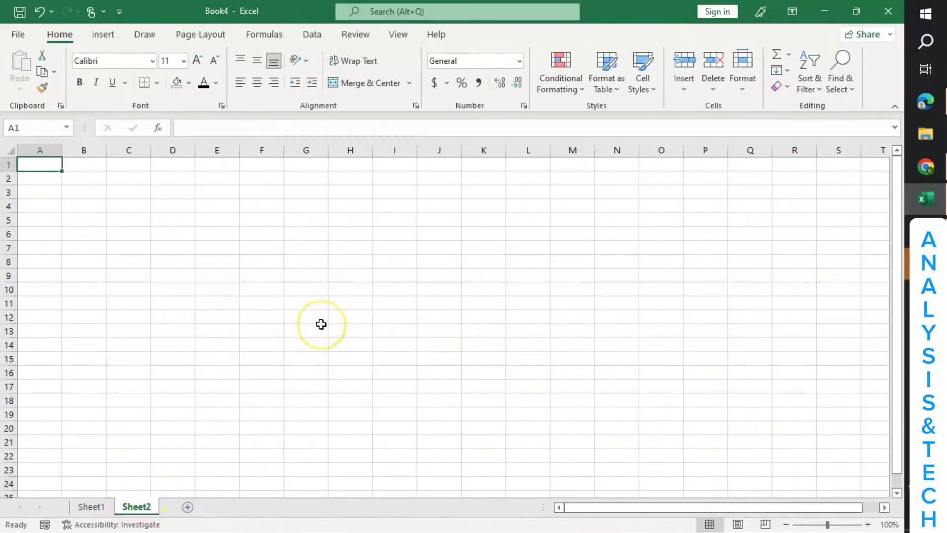
{"action": "left_click", "coordinate": [188, 507]}
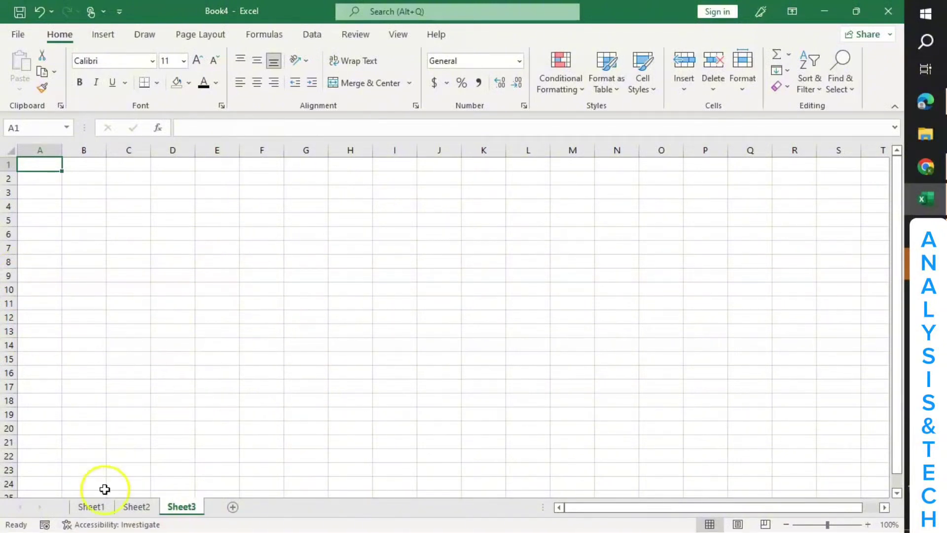
{"action": "left_click", "coordinate": [105, 507]}
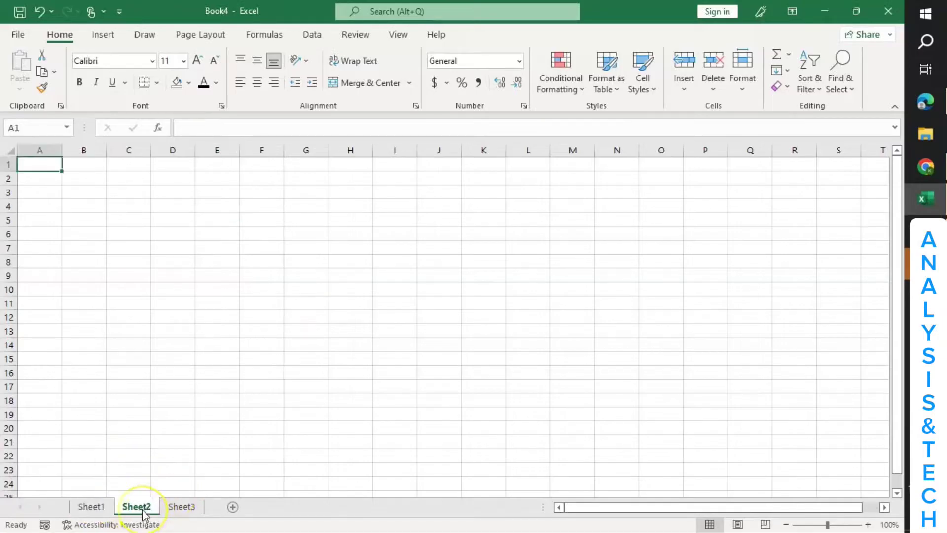
{"action": "left_click", "coordinate": [182, 508]}
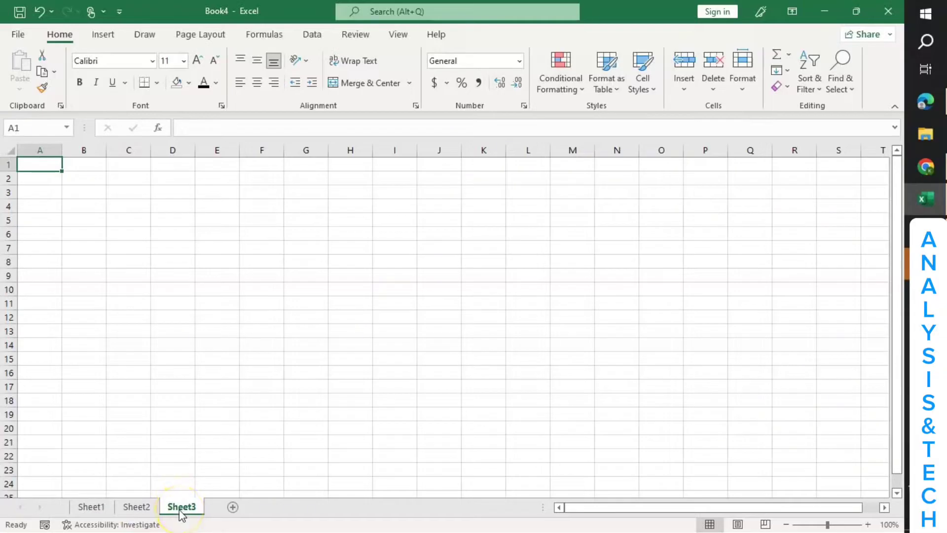
{"action": "left_click", "coordinate": [232, 508]}
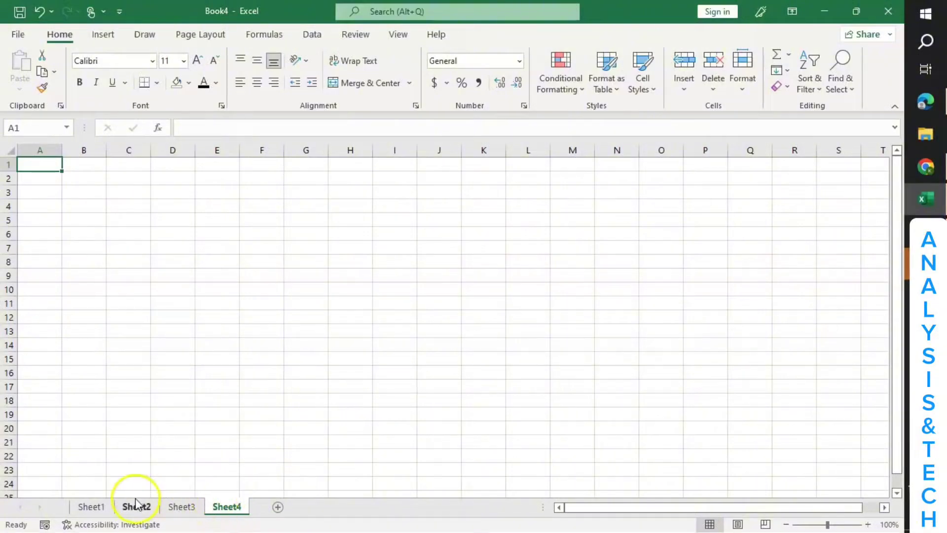
{"action": "left_click", "coordinate": [101, 507]}
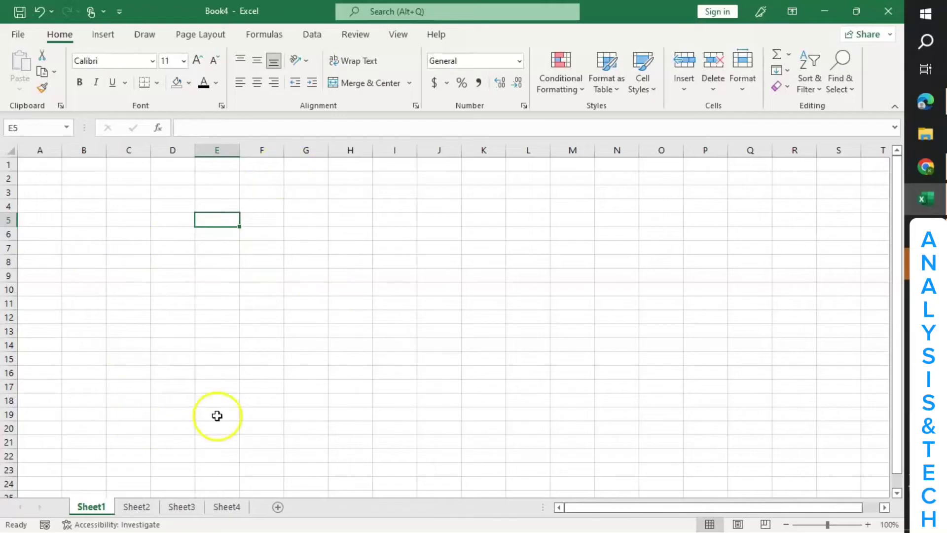
Rename the Sheet1 tab to 2016.
{"action": "left_click", "coordinate": [95, 508]}
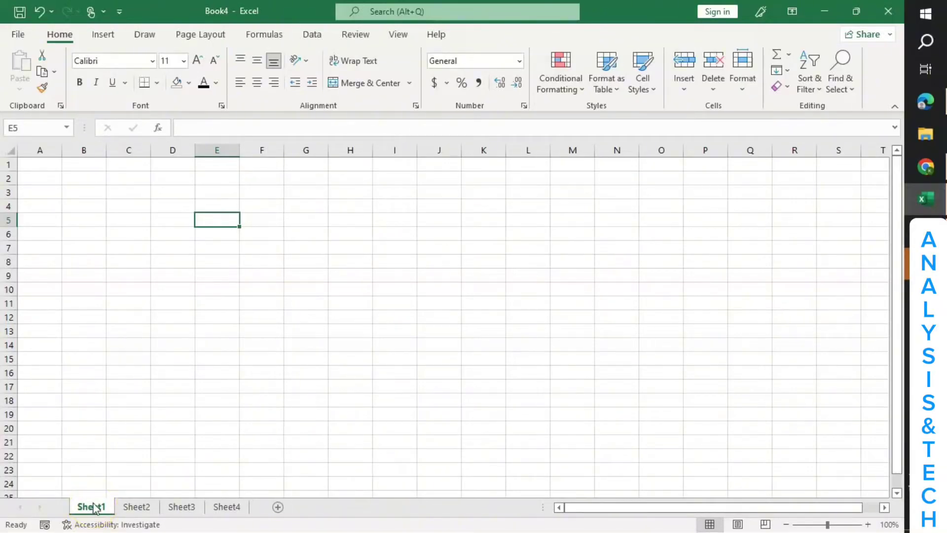
{"action": "right_click", "coordinate": [95, 508]}
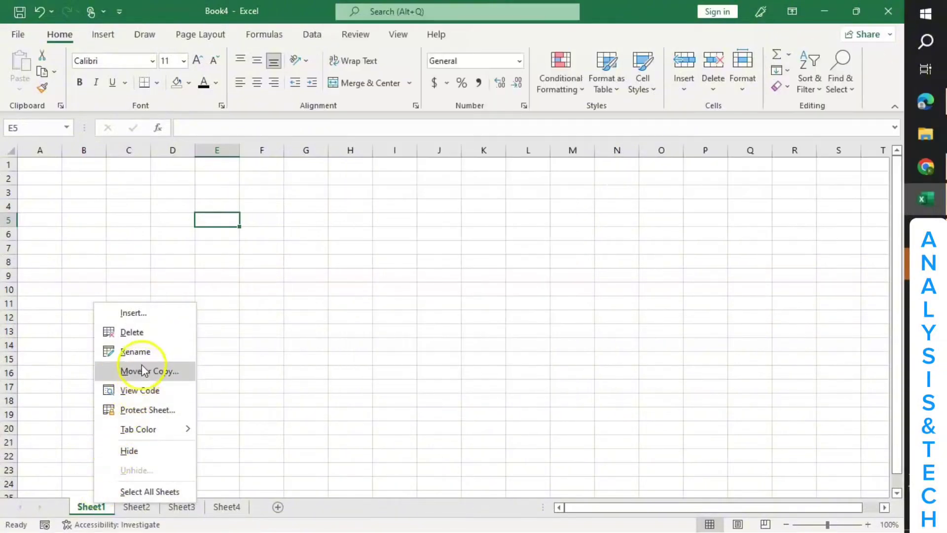
{"action": "left_click", "coordinate": [142, 357]}
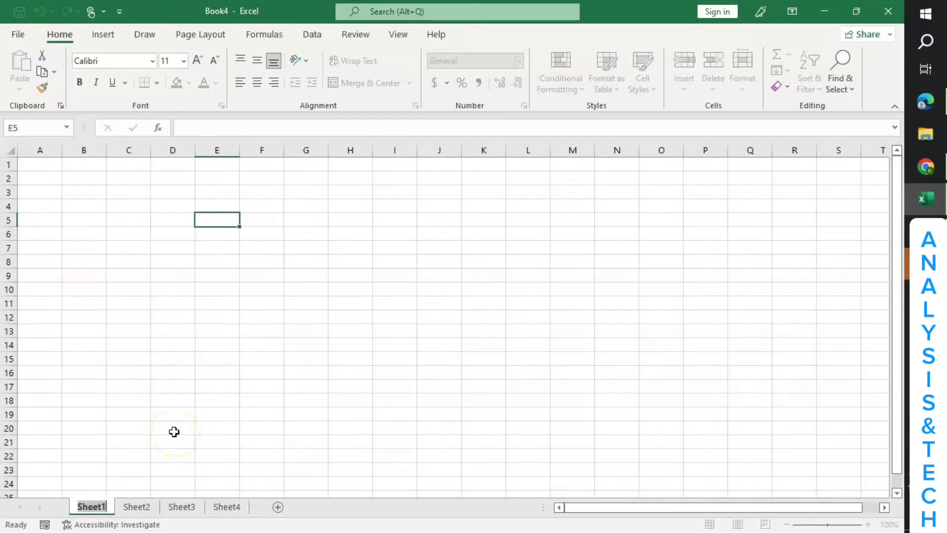
{"action": "type", "text": "20"}
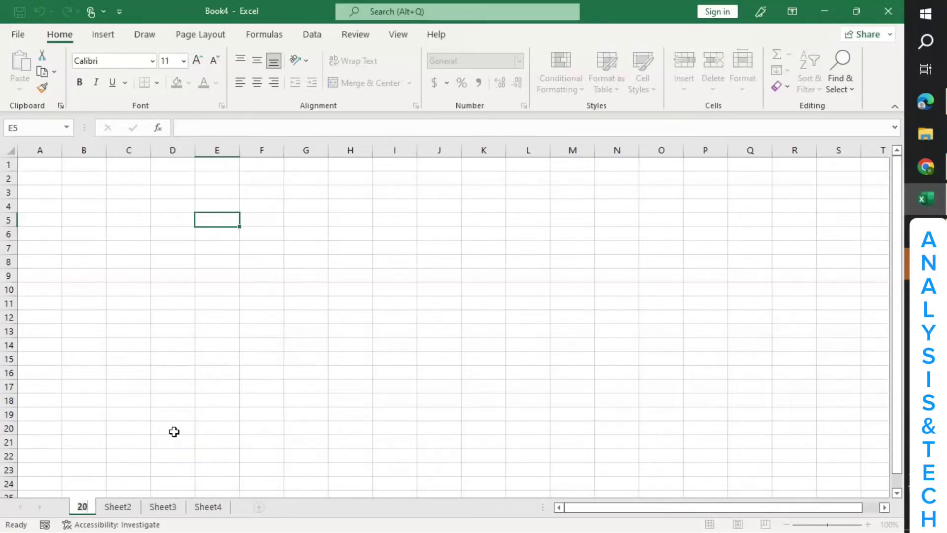
{"action": "type", "text": "16"}
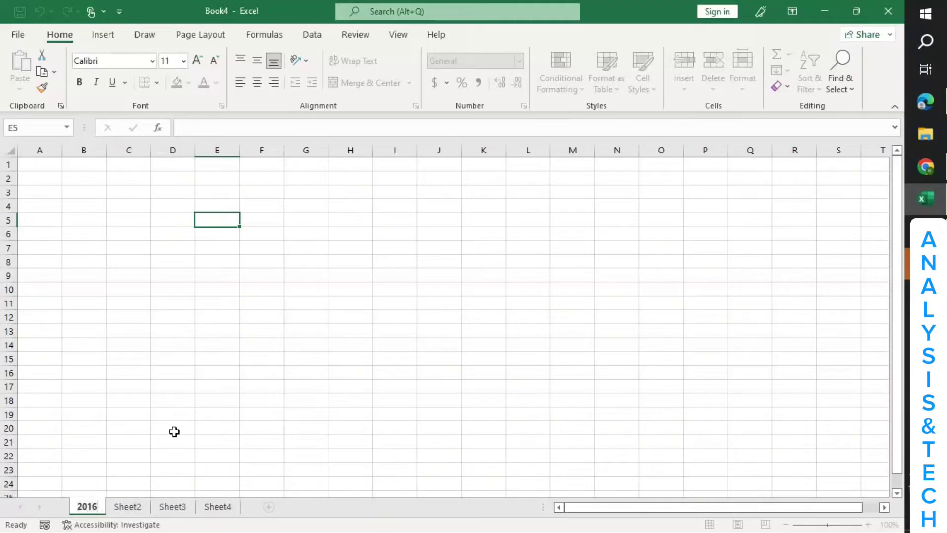
{"action": "key", "text": "Return"}
{"action": "key", "text": "Return"}
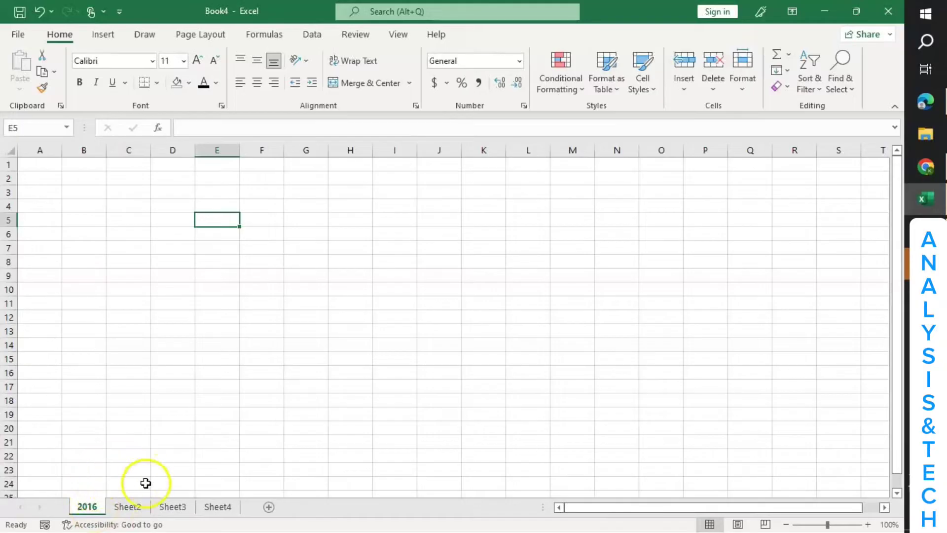
{"action": "left_click", "coordinate": [89, 509]}
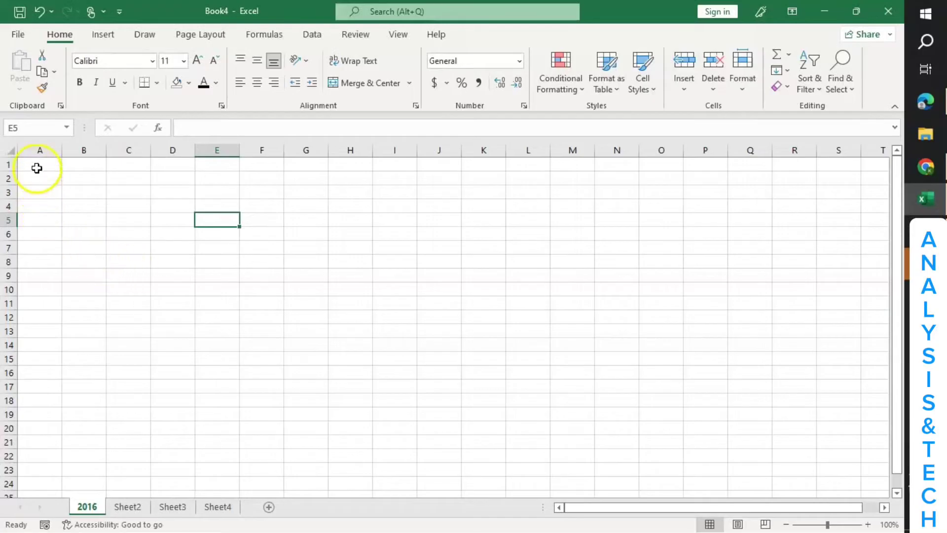
{"action": "left_click", "coordinate": [38, 144]}
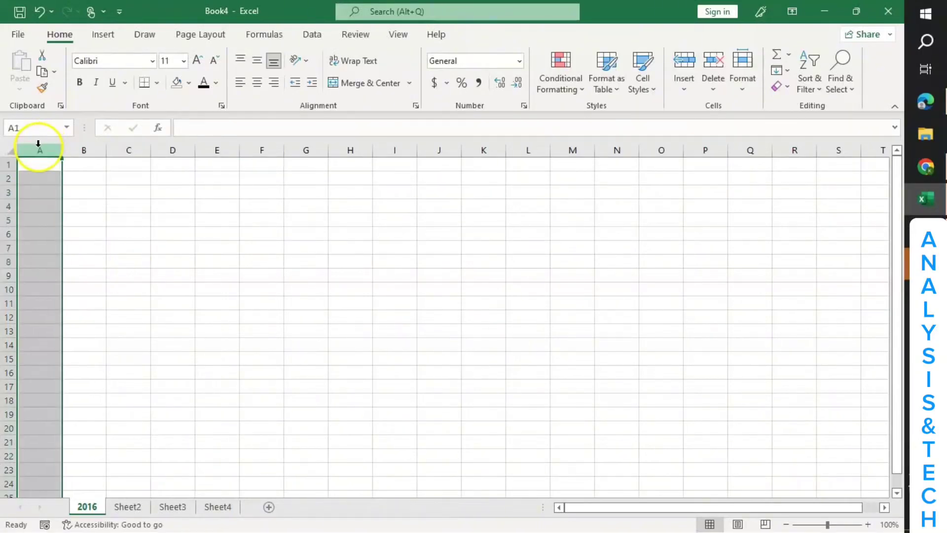
{"action": "scroll", "coordinate": [38, 144], "scroll_direction": "up", "scroll_amount": 6}
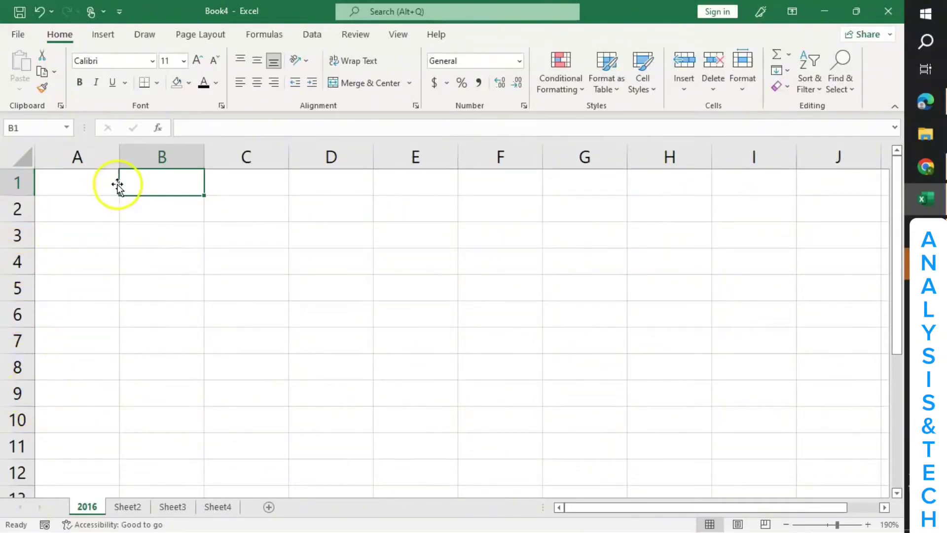
{"action": "left_click", "coordinate": [91, 156]}
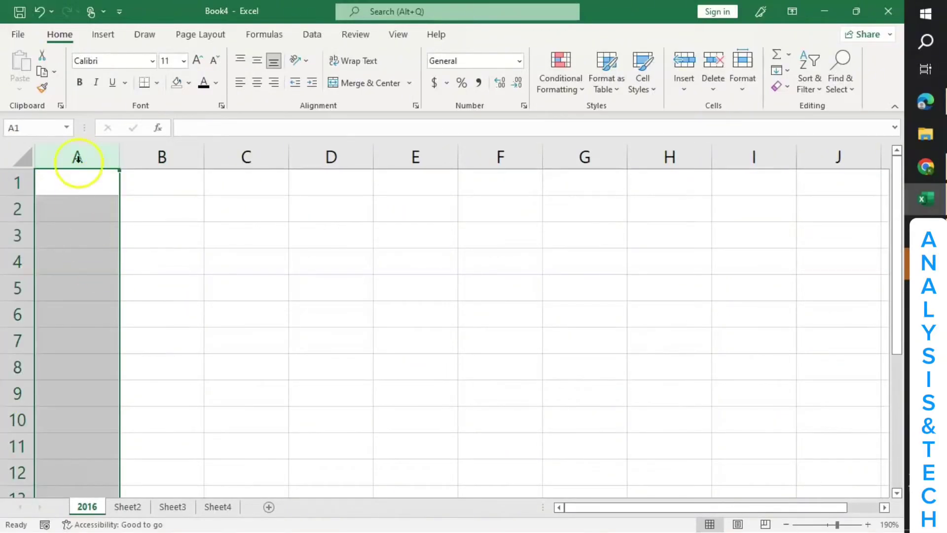
{"action": "left_click", "coordinate": [142, 157]}
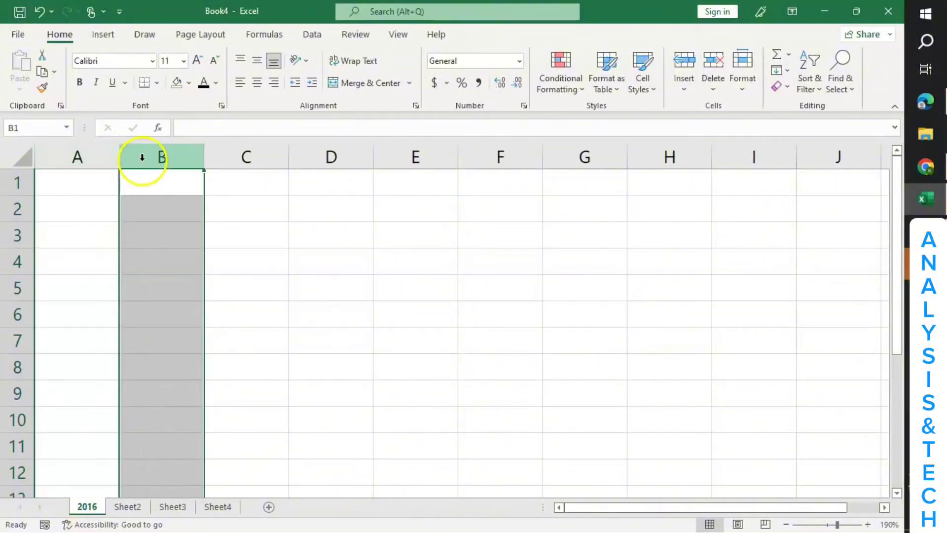
{"action": "left_click", "coordinate": [216, 148]}
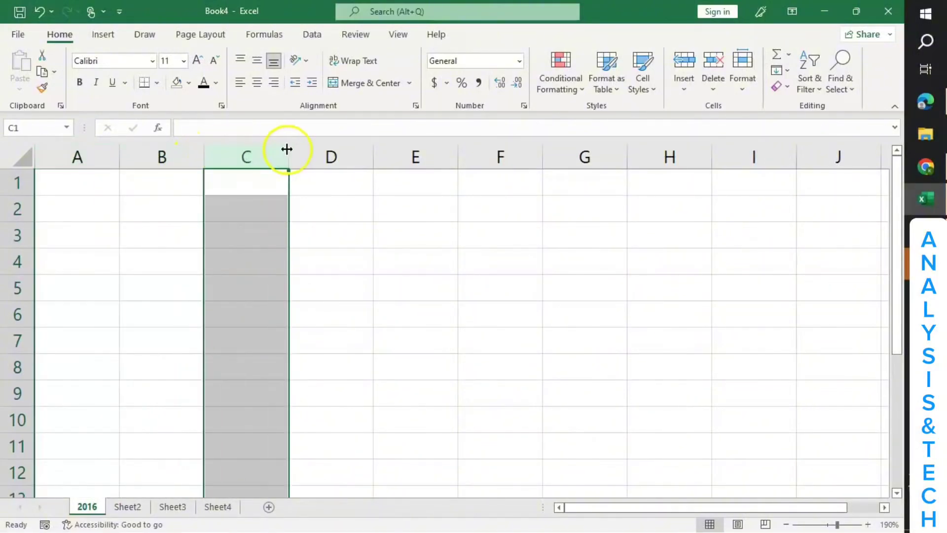
{"action": "left_click", "coordinate": [305, 151]}
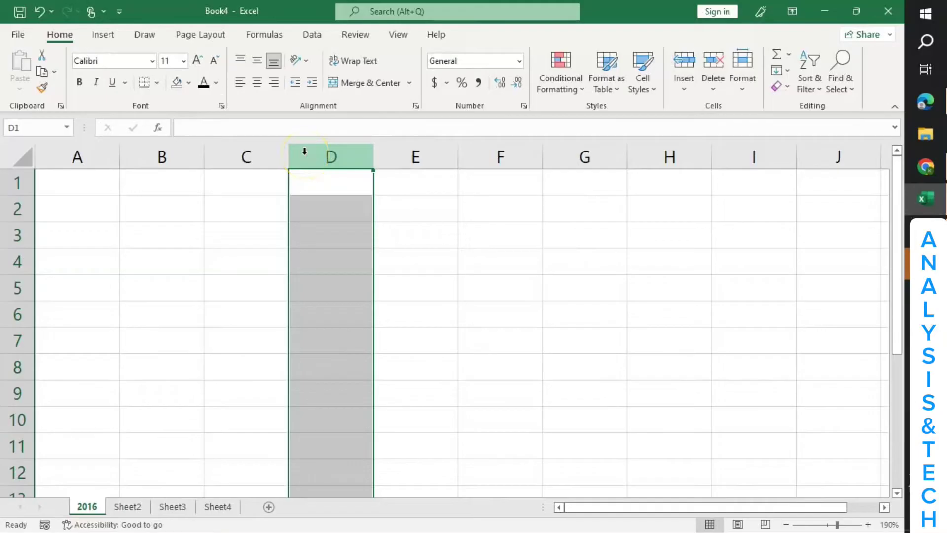
{"action": "left_click", "coordinate": [10, 187]}
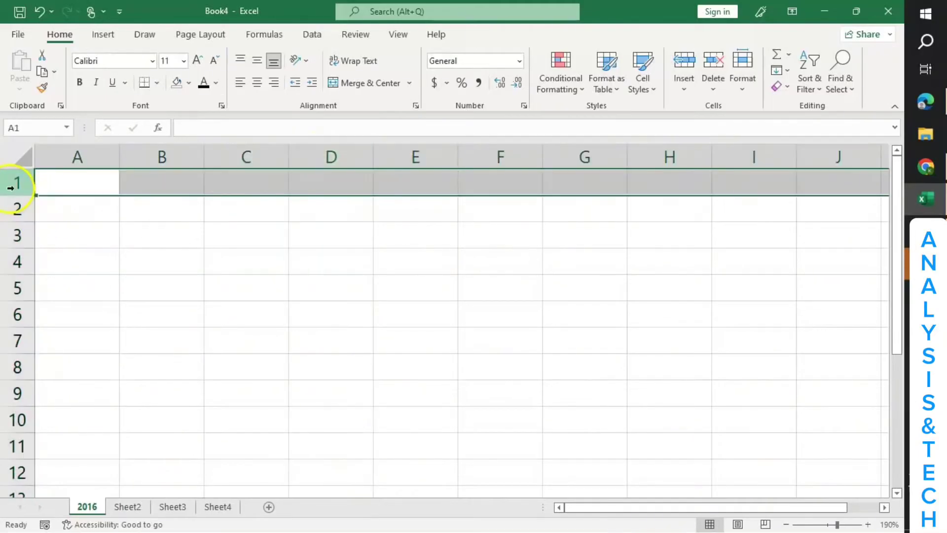
{"action": "left_click", "coordinate": [16, 207]}
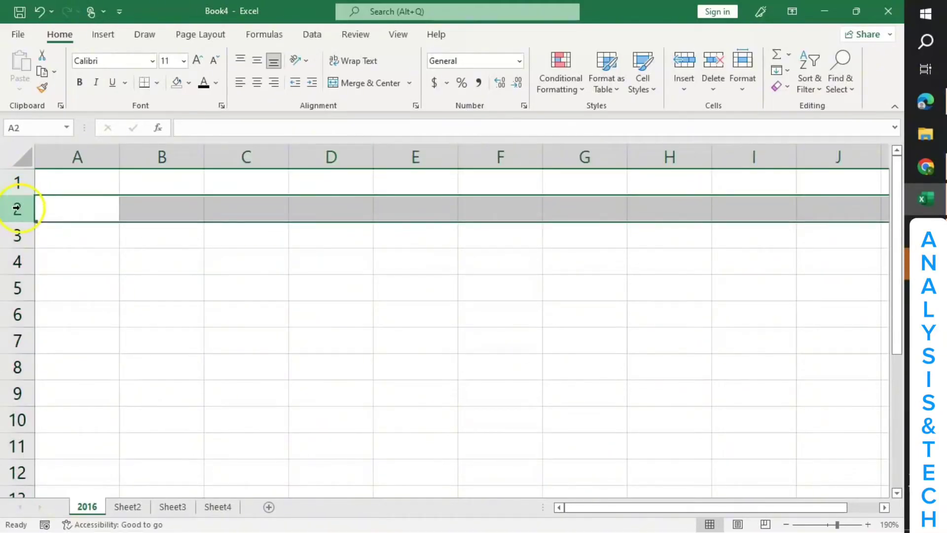
{"action": "left_click", "coordinate": [19, 233]}
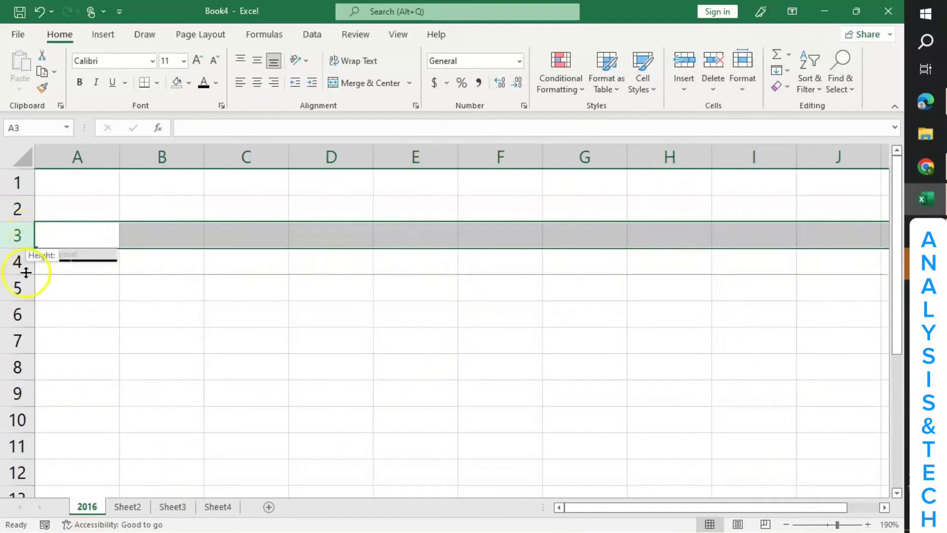
{"action": "left_click", "coordinate": [12, 255]}
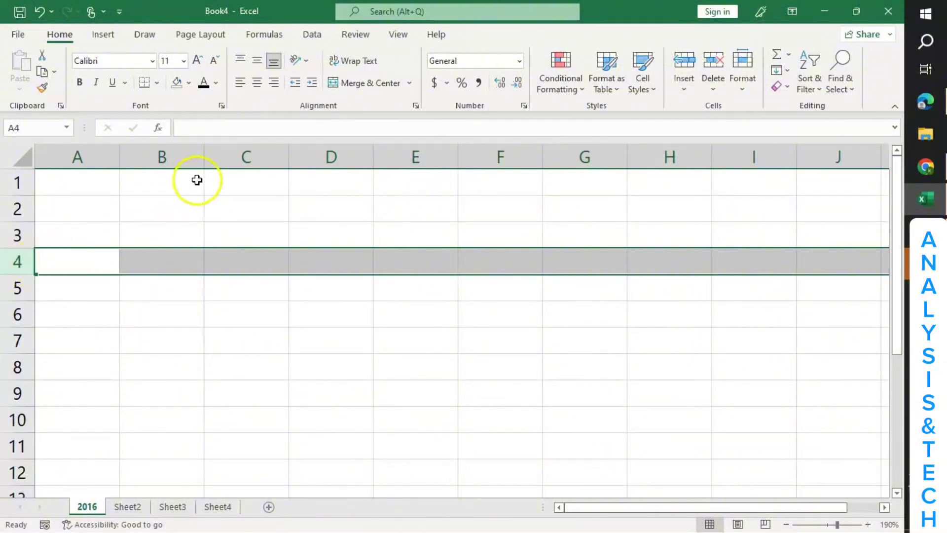
{"action": "left_click", "coordinate": [237, 159]}
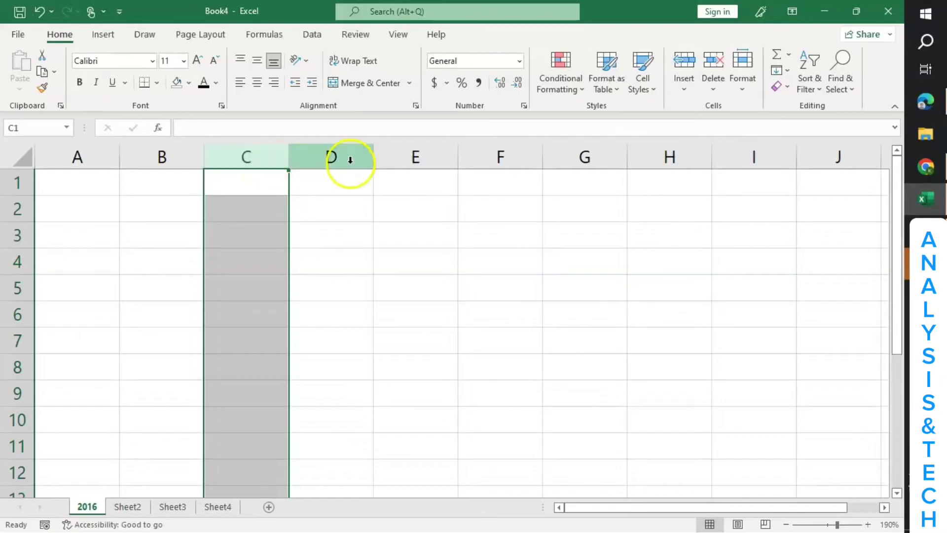
{"action": "left_click", "coordinate": [501, 155]}
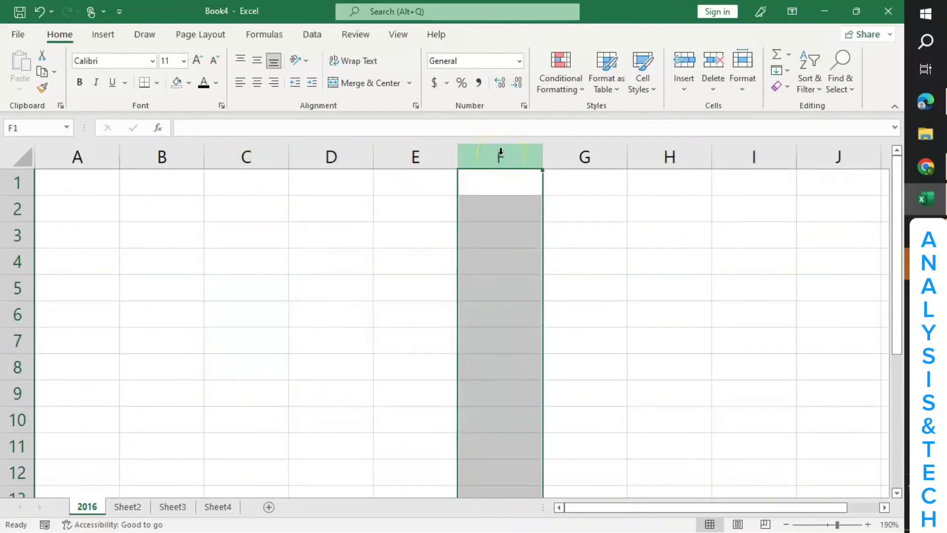
{"action": "left_click", "coordinate": [499, 175]}
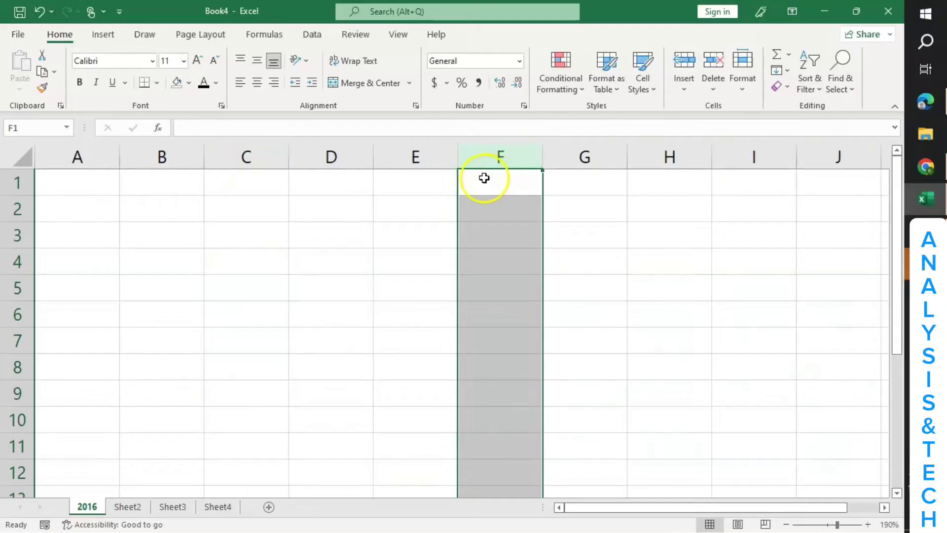
{"action": "left_click", "coordinate": [16, 265]}
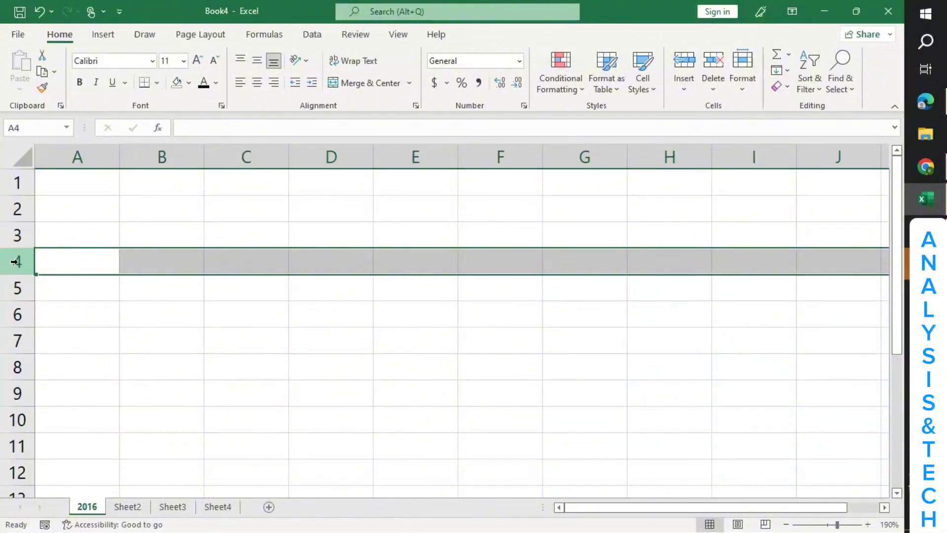
{"action": "left_click", "coordinate": [78, 154]}
{"action": "left_click", "coordinate": [133, 215]}
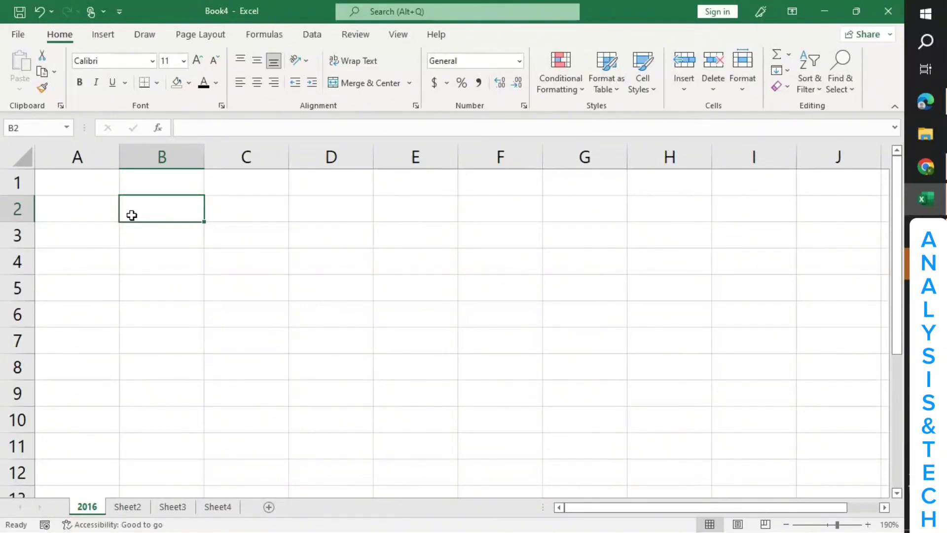
{"action": "left_click", "coordinate": [89, 210]}
{"action": "left_click", "coordinate": [163, 209]}
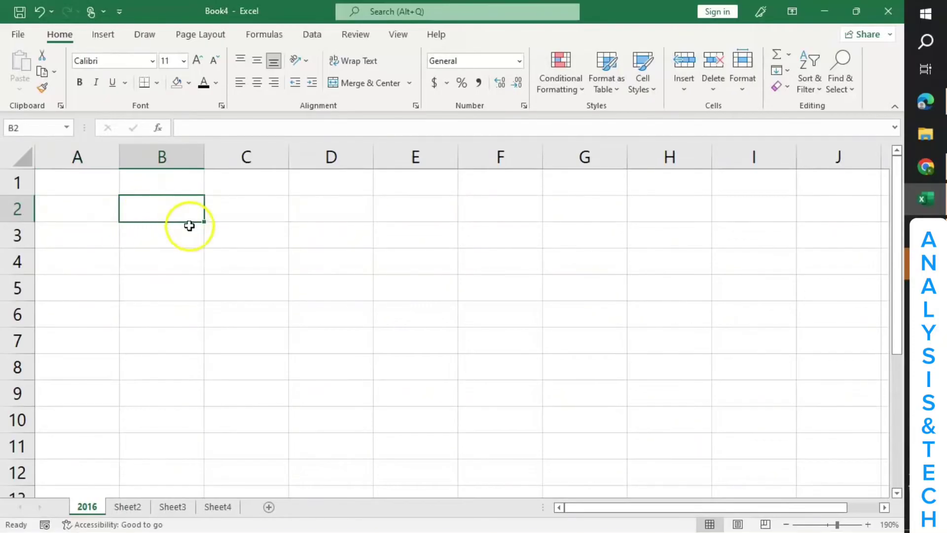
{"action": "left_click", "coordinate": [196, 232]}
{"action": "left_click", "coordinate": [232, 241]}
{"action": "left_click", "coordinate": [224, 294]}
{"action": "left_click", "coordinate": [65, 368]}
{"action": "left_click", "coordinate": [224, 285]}
{"action": "left_click", "coordinate": [308, 295]}
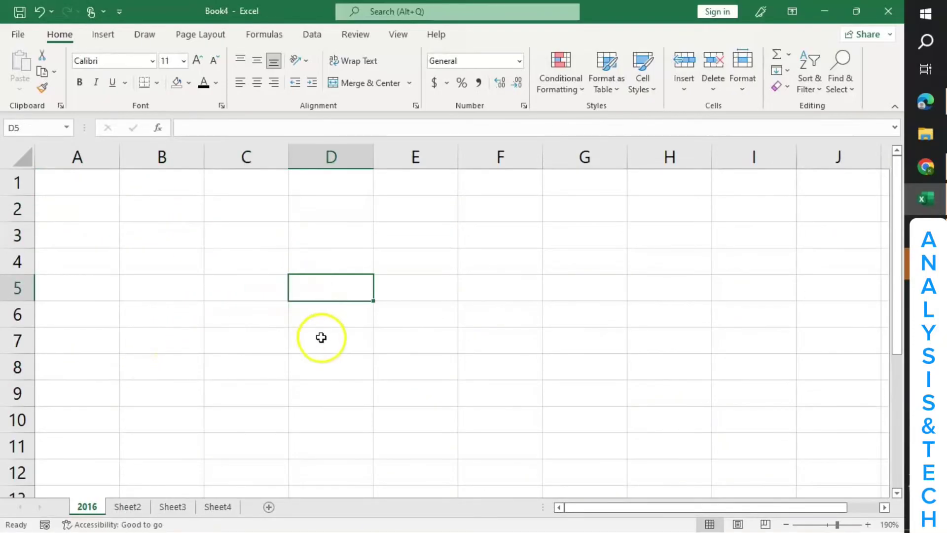
{"action": "key", "text": "Down"}
{"action": "key", "text": "Down"}
{"action": "key", "text": "Left"}
{"action": "key", "text": "Up"}
{"action": "key", "text": "Up"}
{"action": "key", "text": "Up"}
{"action": "key", "text": "Right"}
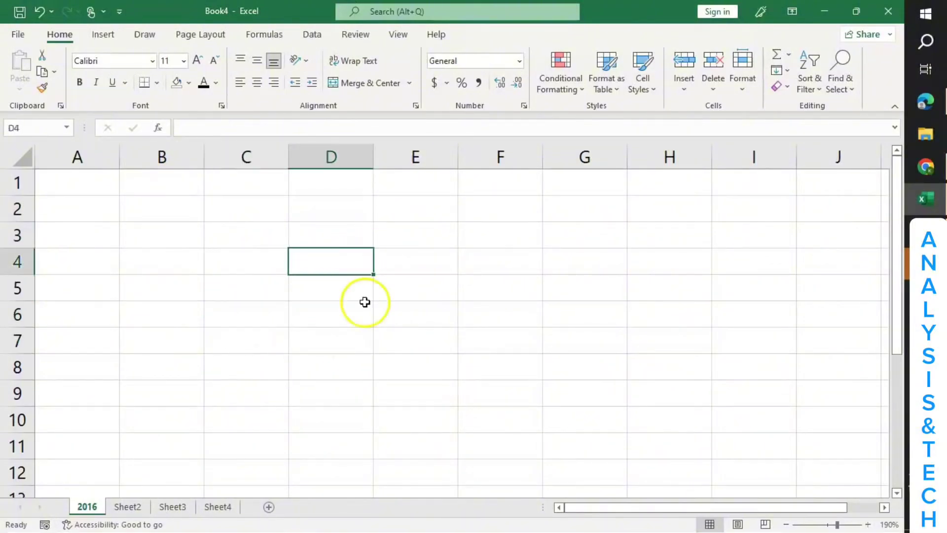
{"action": "key", "text": "Down"}
{"action": "key", "text": "Down"}
{"action": "key", "text": "Down"}
{"action": "key", "text": "Left"}
{"action": "key", "text": "Up"}
{"action": "key", "text": "Up"}
{"action": "key", "text": "Right"}
{"action": "key", "text": "Right"}
{"action": "key", "text": "Up"}
{"action": "key", "text": "Up"}
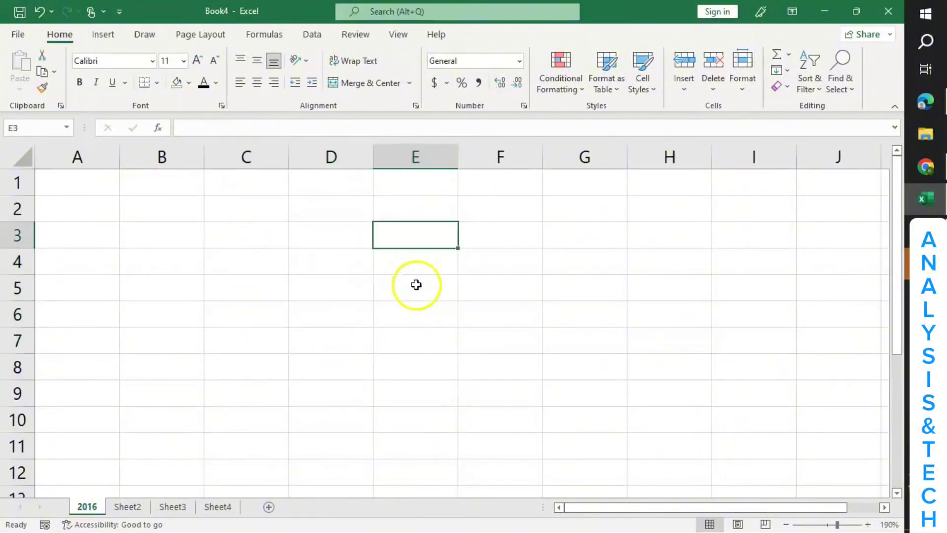
{"action": "left_click", "coordinate": [415, 311]}
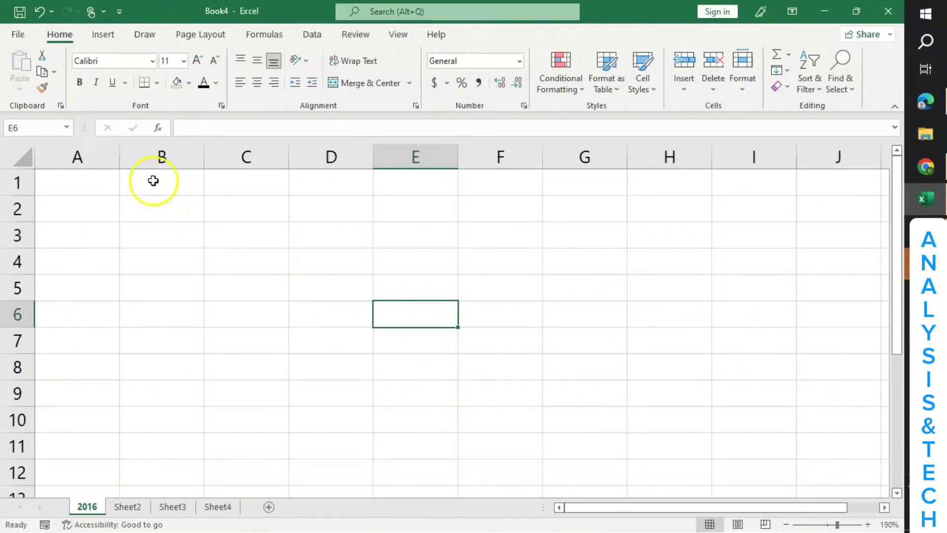
{"action": "left_click", "coordinate": [163, 158]}
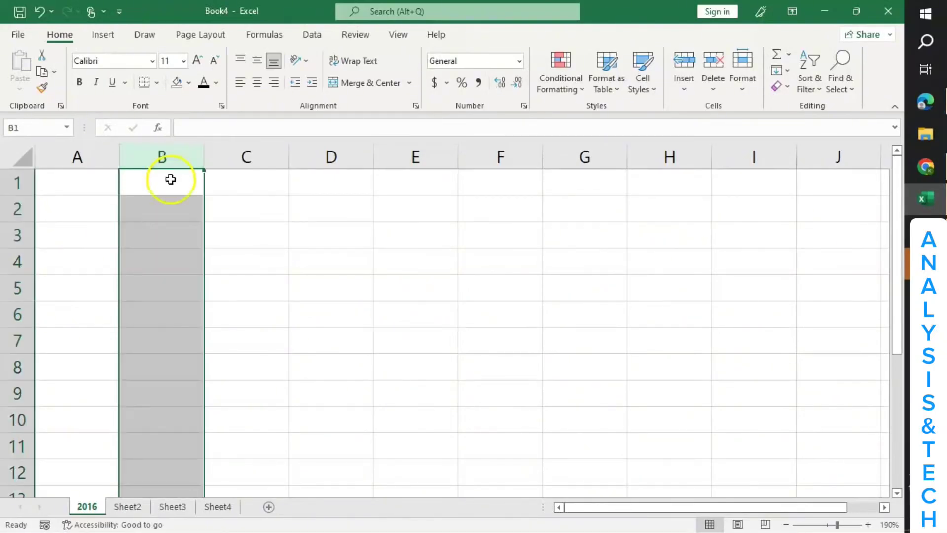
{"action": "left_click", "coordinate": [18, 262], "text": "ctrl"}
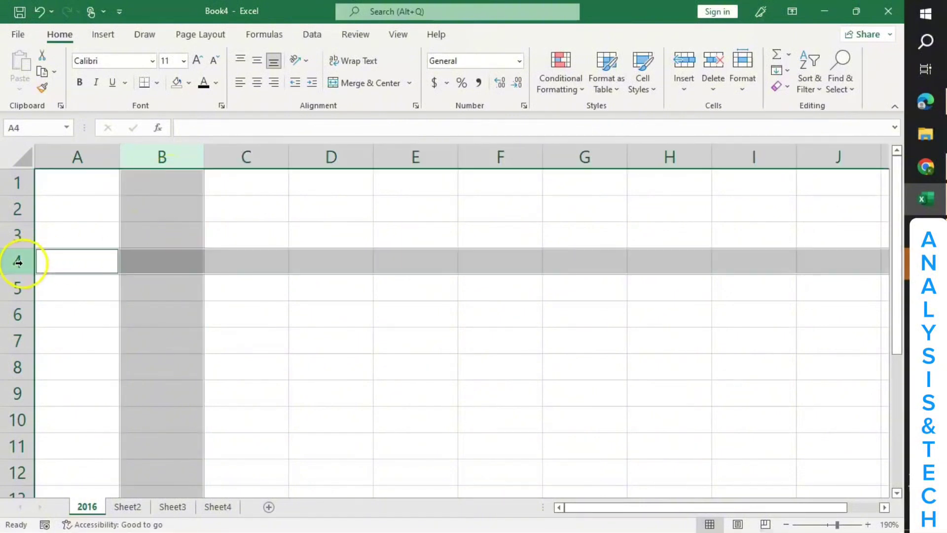
{"action": "left_click", "coordinate": [162, 263]}
{"action": "left_click", "coordinate": [165, 263]}
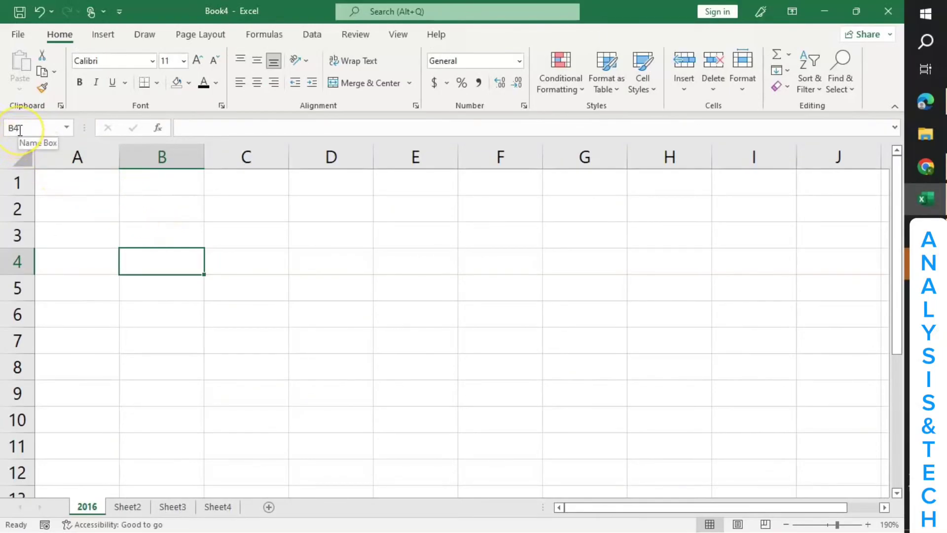
{"action": "left_click", "coordinate": [148, 209]}
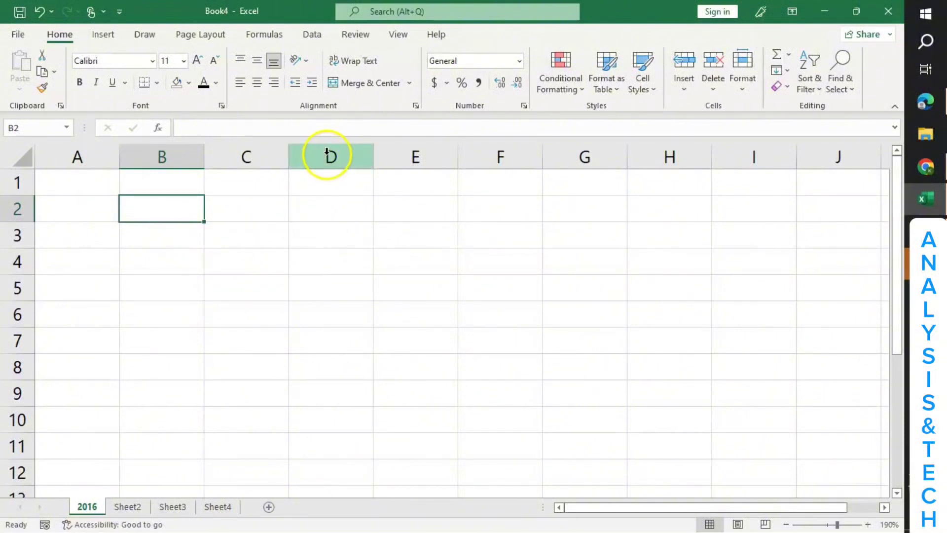
{"action": "left_click", "coordinate": [328, 290]}
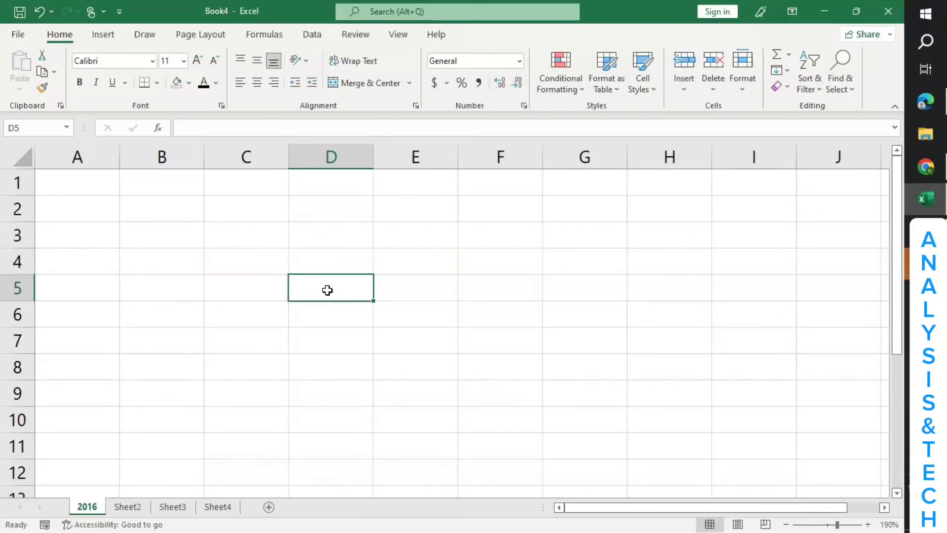
{"action": "key", "text": "Up"}
{"action": "key", "text": "Up"}
{"action": "key", "text": "Up"}
{"action": "key", "text": "Left"}
{"action": "key", "text": "Left"}
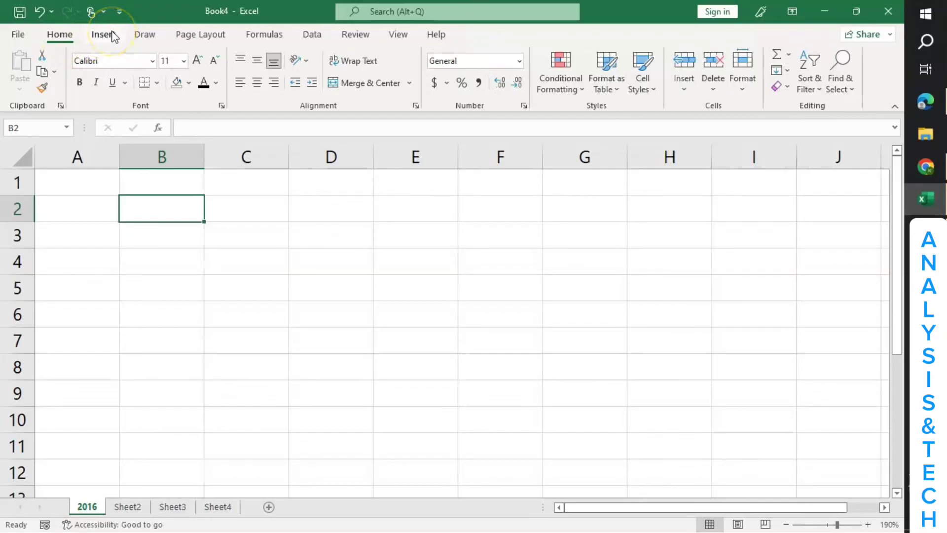
{"action": "left_click", "coordinate": [104, 34]}
{"action": "left_click", "coordinate": [69, 38]}
{"action": "left_click", "coordinate": [105, 38]}
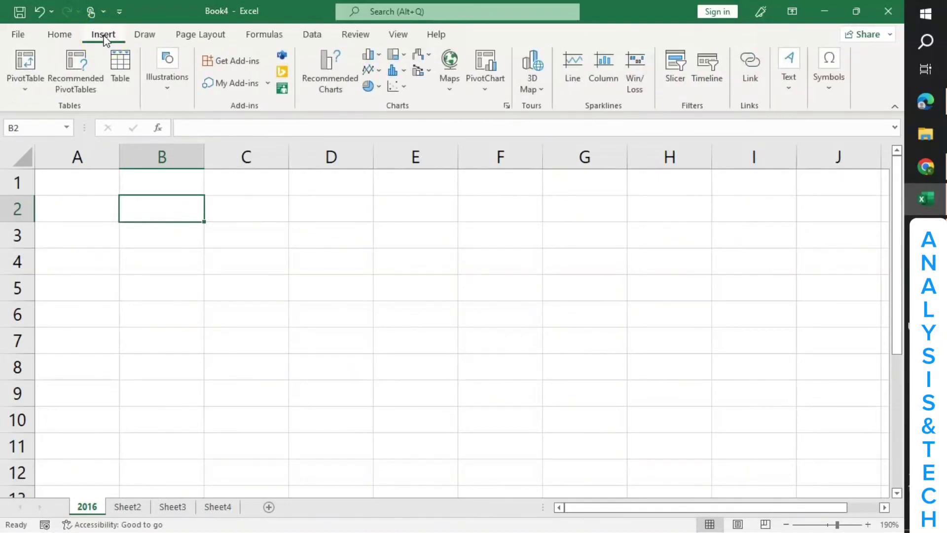
{"action": "left_click", "coordinate": [144, 34]}
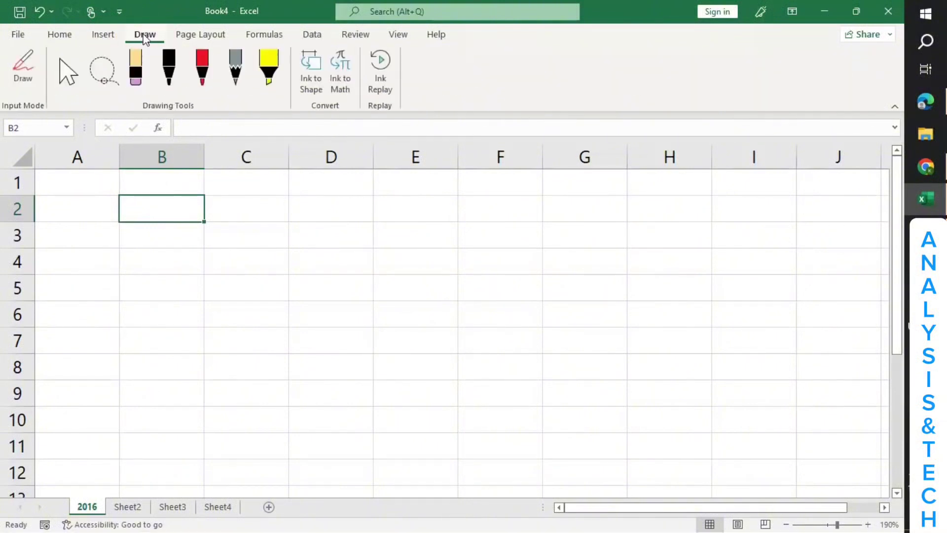
{"action": "left_click", "coordinate": [197, 37]}
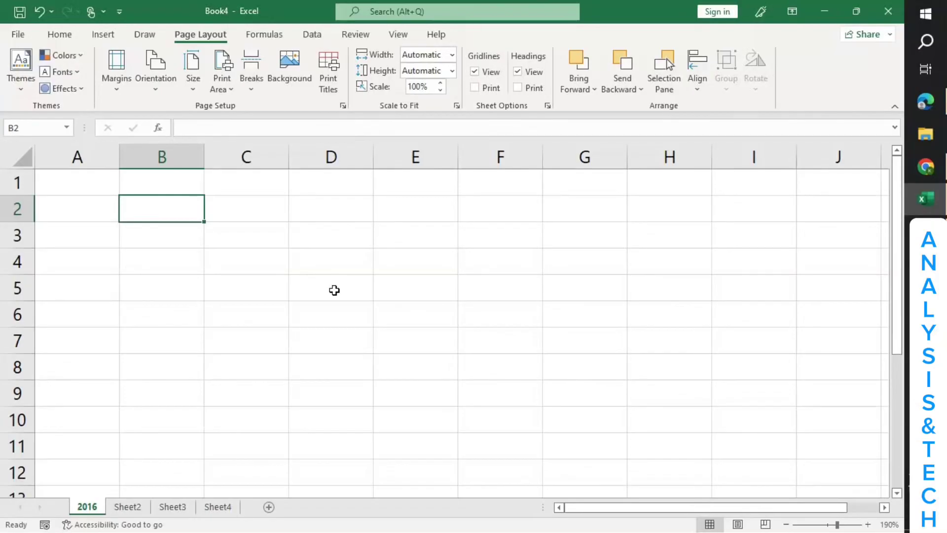
{"action": "left_click", "coordinate": [59, 35]}
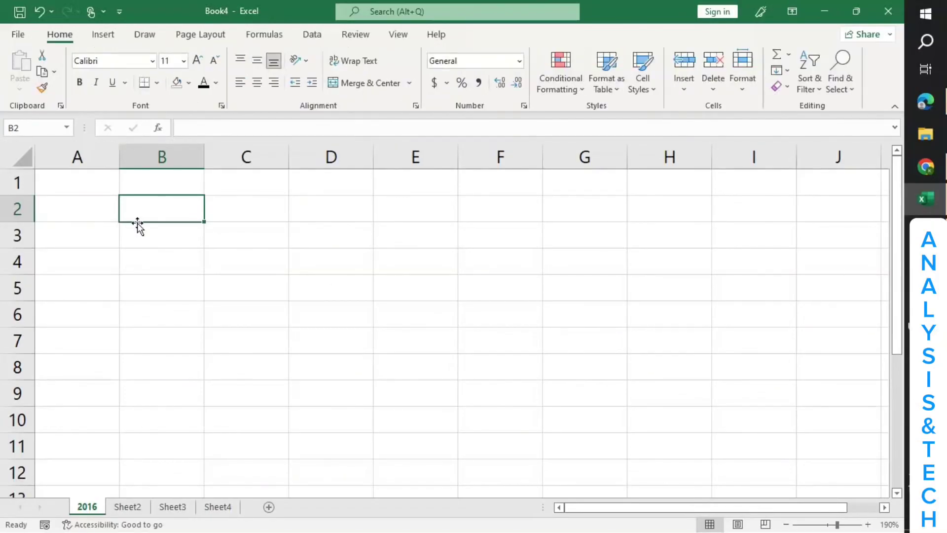